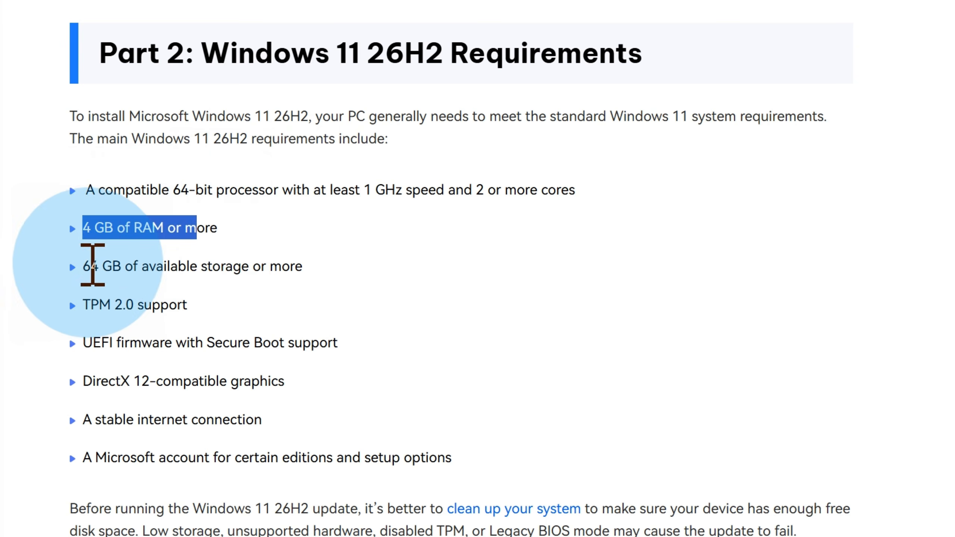
Review the Windows 11 26H2 requirements from storage and TPM 2.0 down to the Microsoft account, then switch to the System settings
{"action": "left_click_drag", "start_coordinate": [85, 267], "coordinate": [188, 307]}
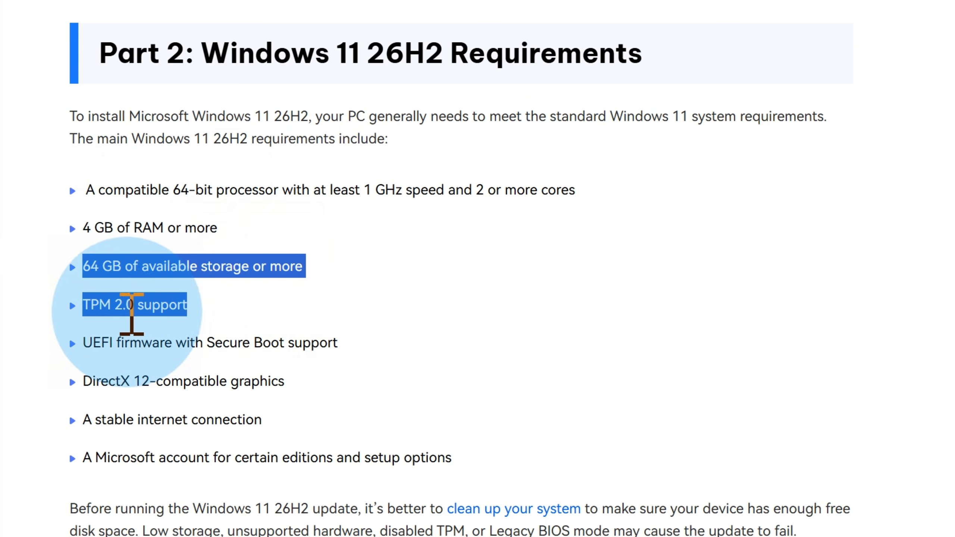
{"action": "left_click_drag", "start_coordinate": [93, 342], "coordinate": [218, 349]}
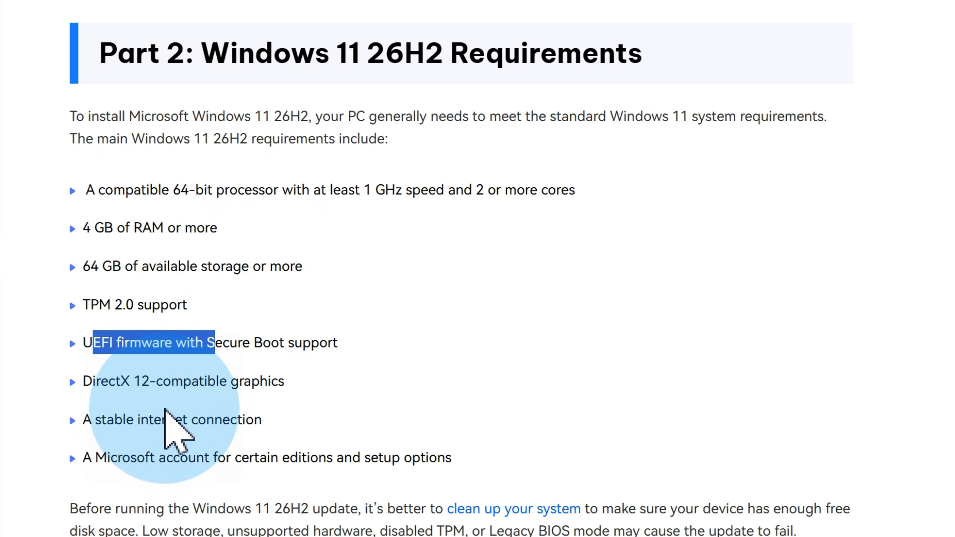
{"action": "left_click_drag", "start_coordinate": [108, 382], "coordinate": [180, 385]}
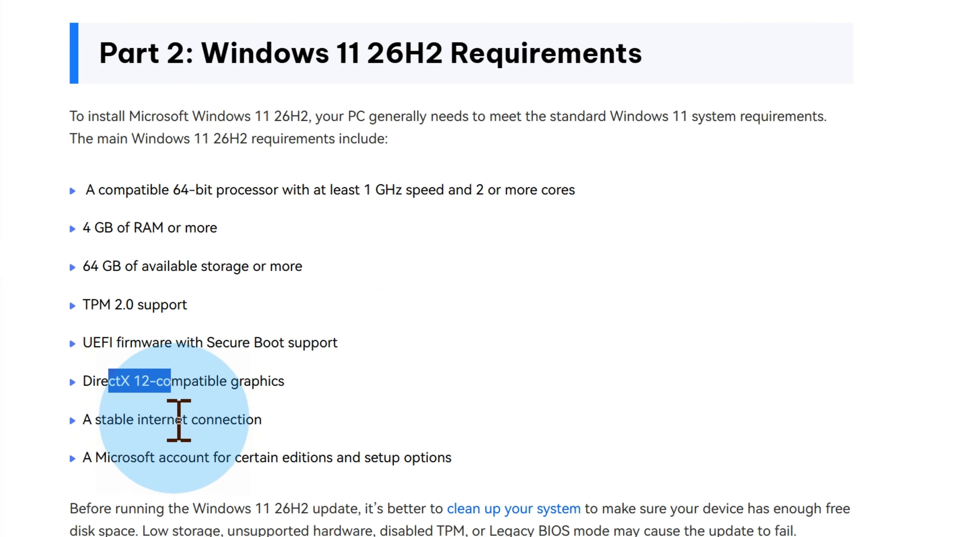
{"action": "left_click_drag", "start_coordinate": [178, 420], "coordinate": [263, 425]}
{"action": "left_click_drag", "start_coordinate": [117, 457], "coordinate": [400, 457]}
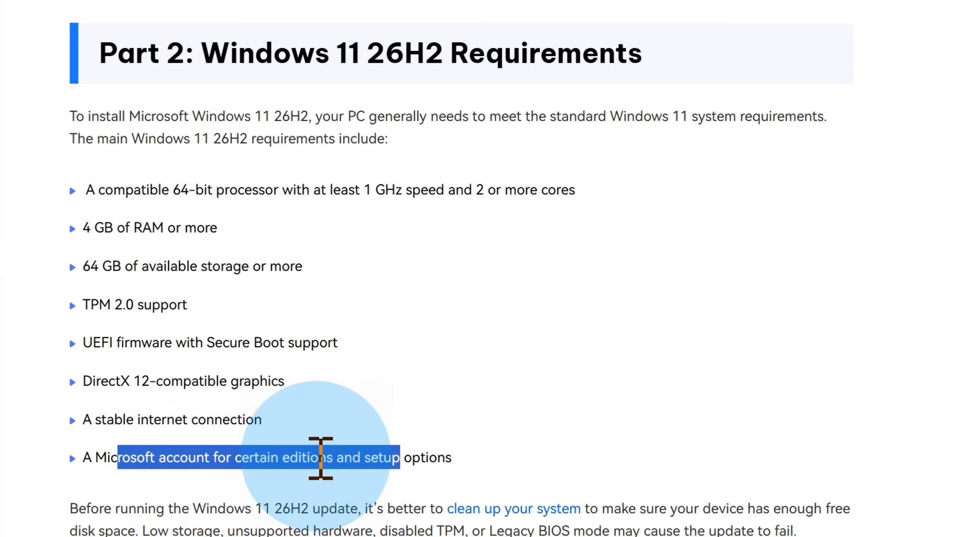
{"action": "left_click", "coordinate": [320, 458]}
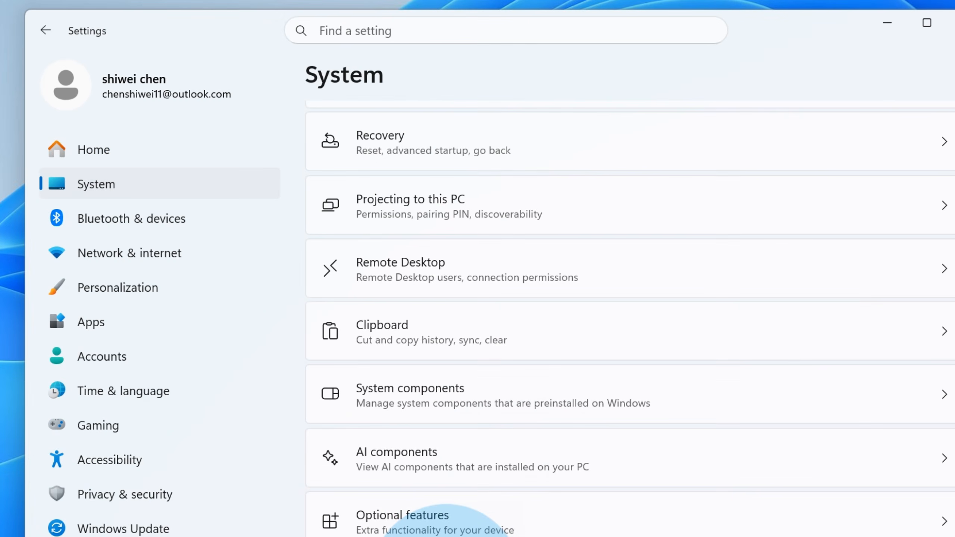
{"action": "left_click", "coordinate": [447, 535]}
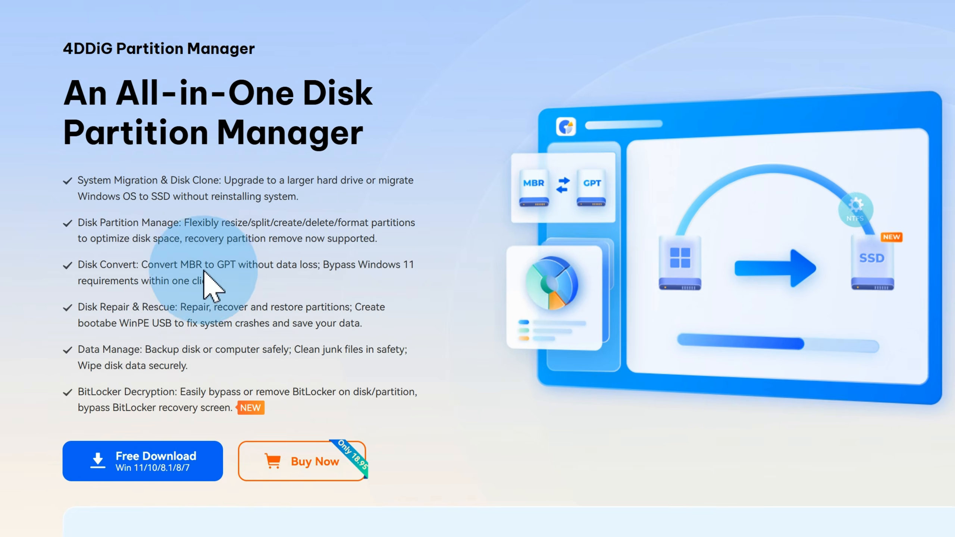
Examine the 4DDiG Partition Manager web page for its MBR to GPT conversion and Windows 11 requirements bypass features
{"action": "left_click_drag", "start_coordinate": [152, 262], "coordinate": [383, 274]}
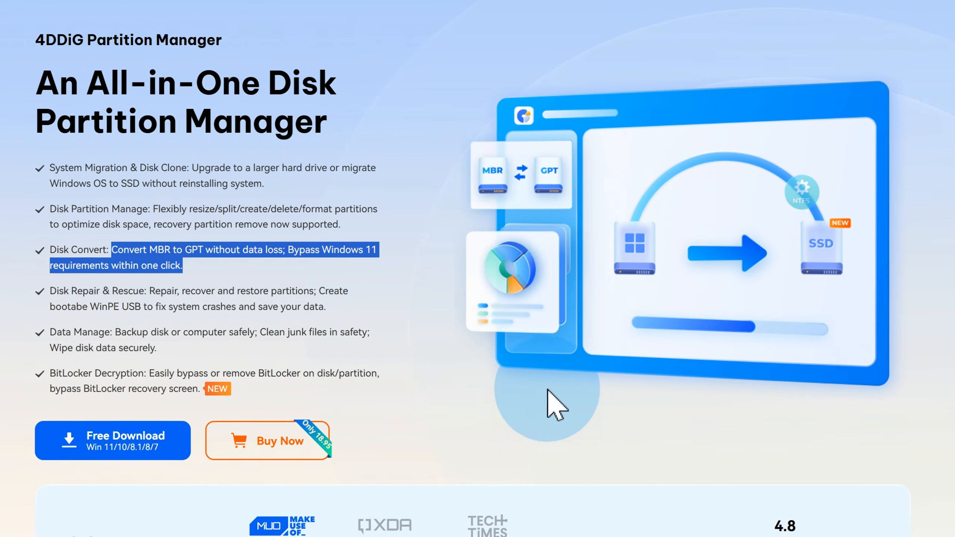
{"action": "scroll", "coordinate": [559, 405], "scroll_direction": "down", "scroll_amount": 10}
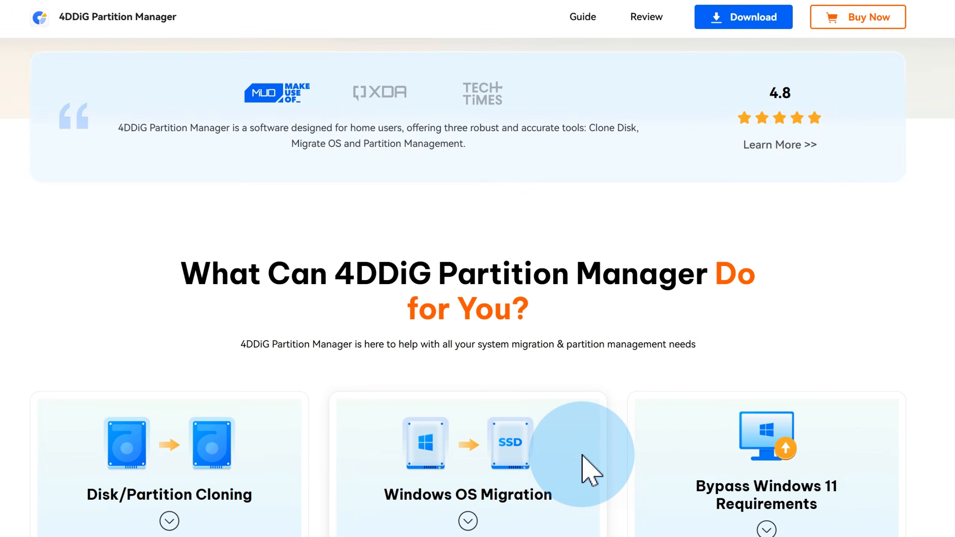
{"action": "scroll", "coordinate": [591, 471], "scroll_direction": "down", "scroll_amount": 3}
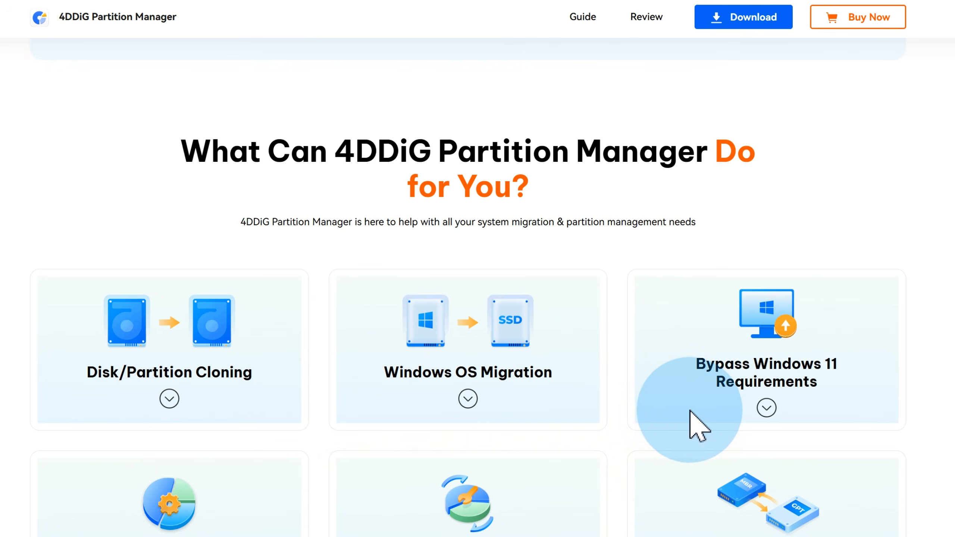
{"action": "left_click", "coordinate": [767, 408]}
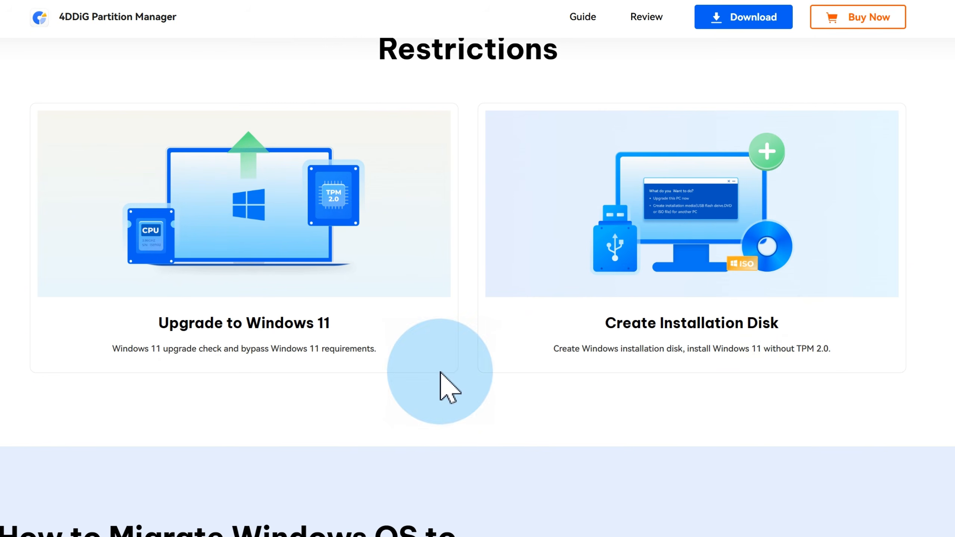
{"action": "left_click_drag", "start_coordinate": [175, 351], "coordinate": [245, 316]}
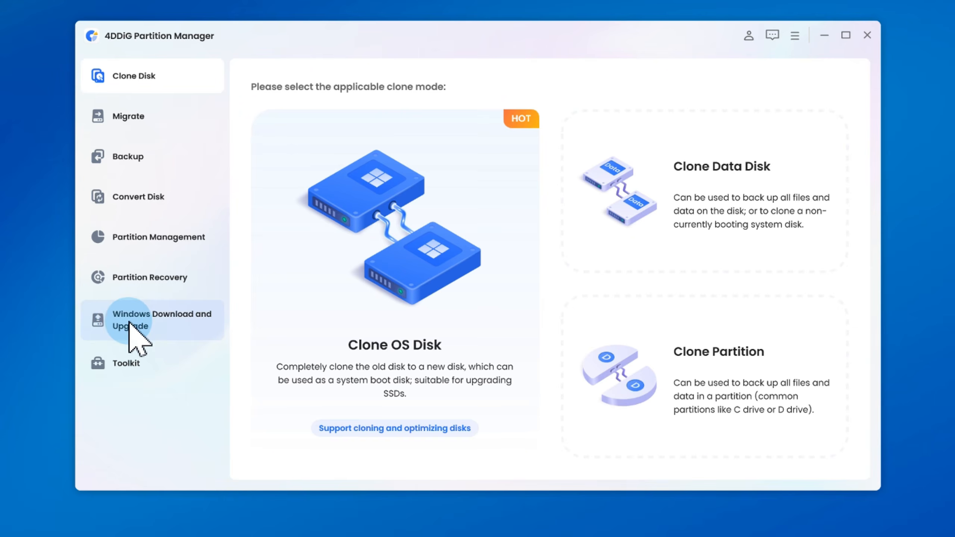
Run the Windows 11 Upgrade compatibility detection in 4DDiG Partition Manager and proceed past its results
{"action": "left_click", "coordinate": [185, 325]}
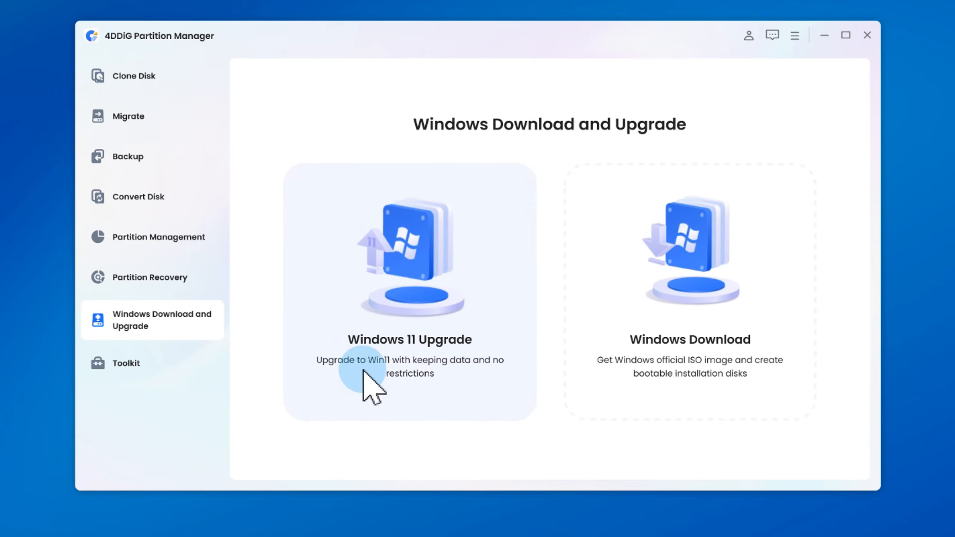
{"action": "left_click", "coordinate": [408, 388]}
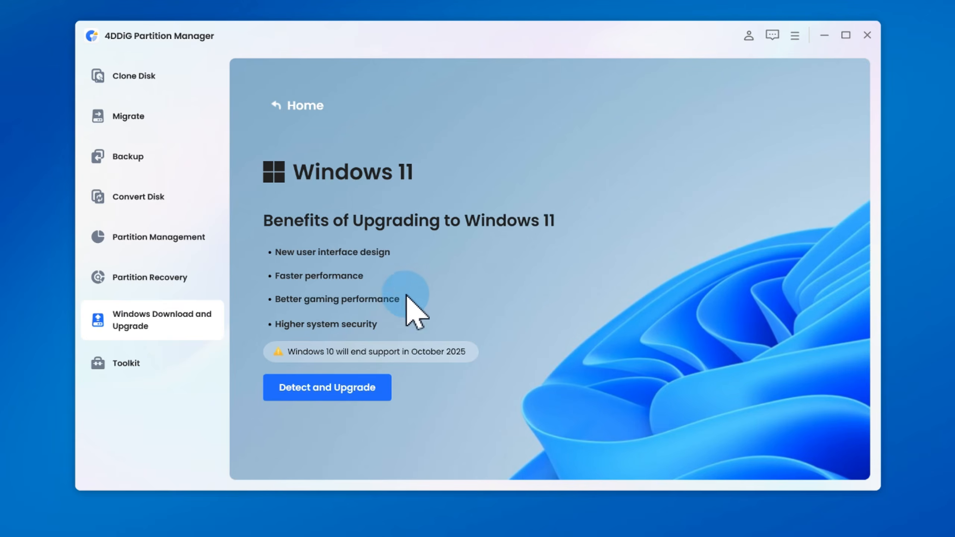
{"action": "left_click", "coordinate": [322, 388]}
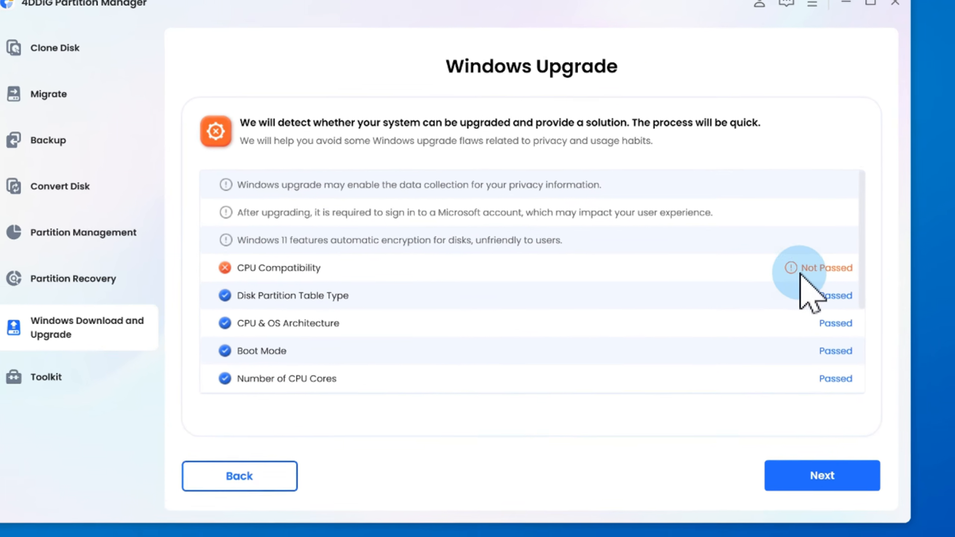
{"action": "left_click", "coordinate": [818, 504]}
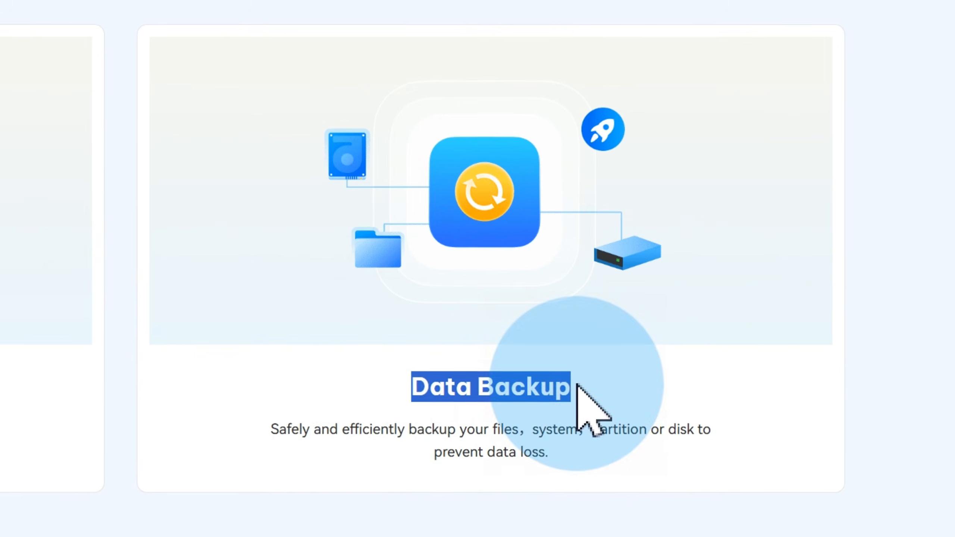
Read the Data Backup description, then create a new backup task in 4DDiG Partition Manager and collapse the task list
{"action": "left_click_drag", "start_coordinate": [266, 431], "coordinate": [709, 454]}
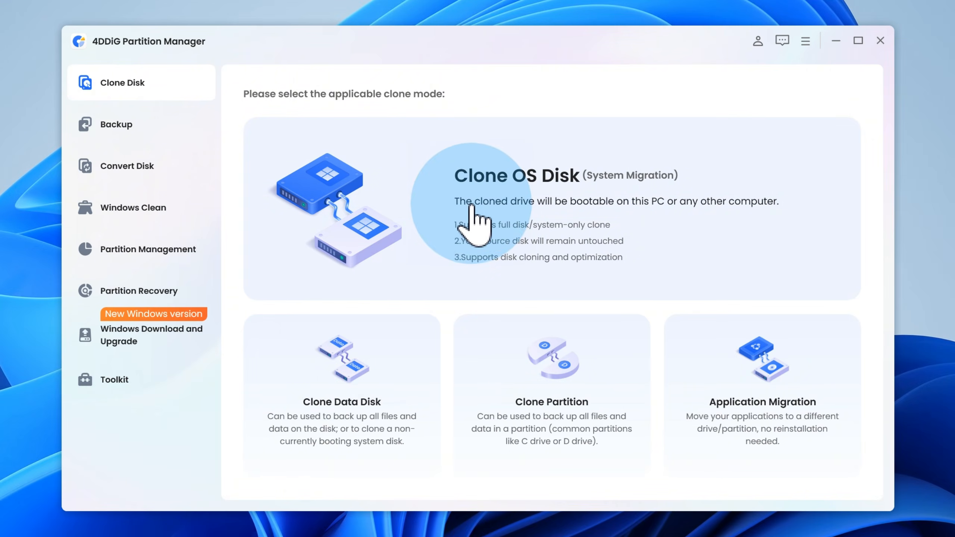
{"action": "left_click", "coordinate": [139, 124]}
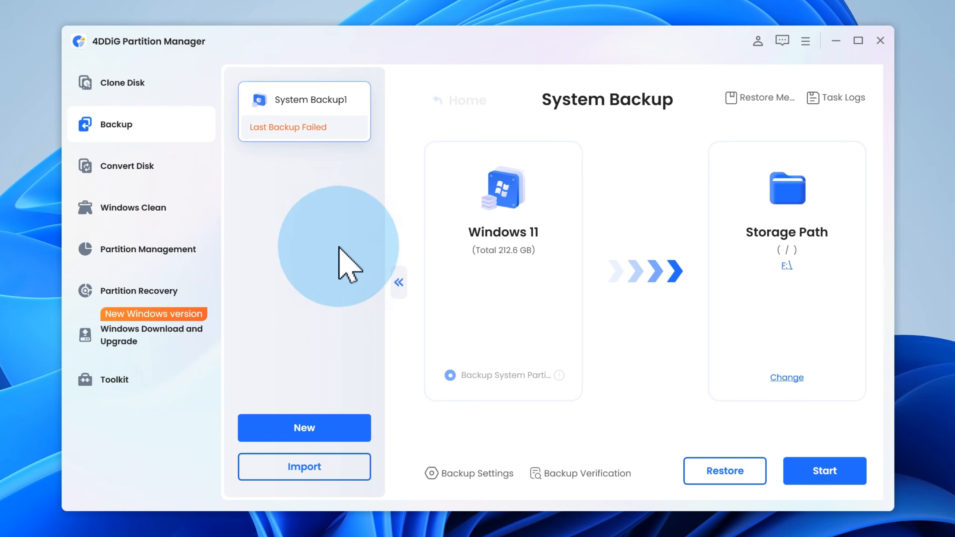
{"action": "left_click", "coordinate": [353, 430]}
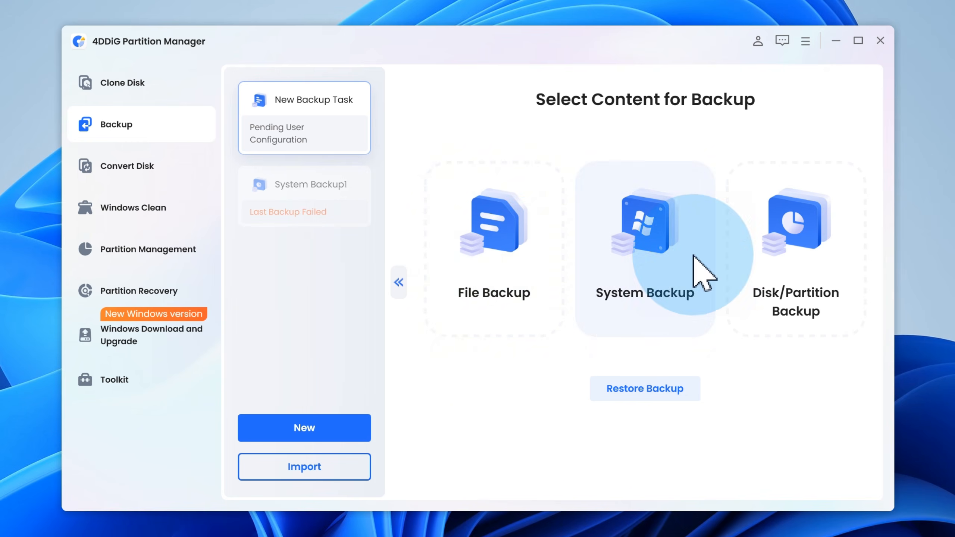
{"action": "left_click", "coordinate": [402, 282]}
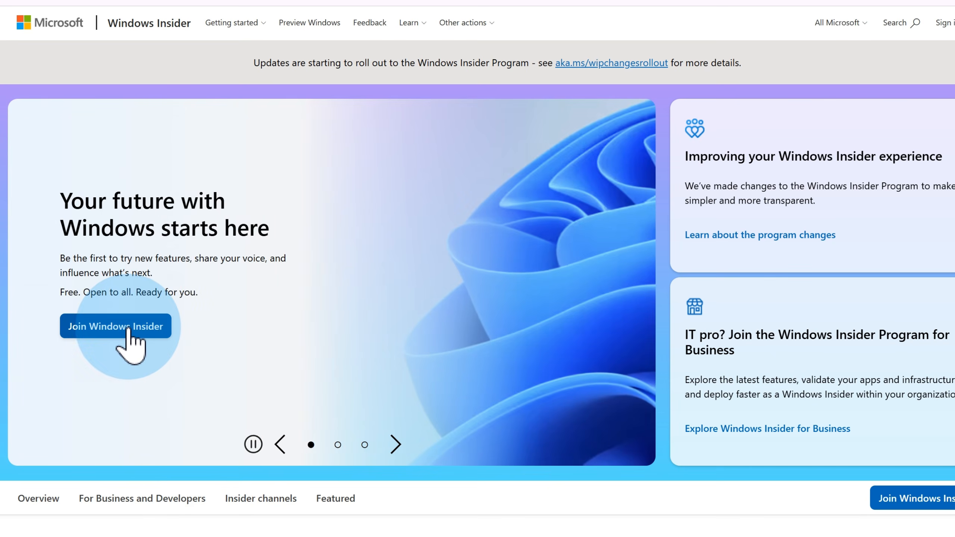
Sign in on the Windows Insider website and register for the program, accepting the terms of the agreement
{"action": "left_click", "coordinate": [128, 329]}
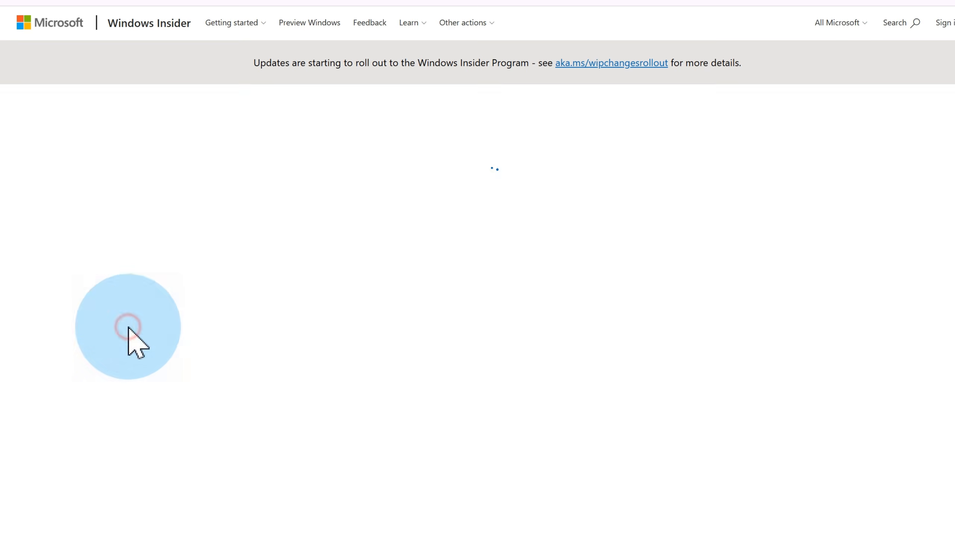
{"action": "left_click", "coordinate": [388, 532]}
{"action": "left_click", "coordinate": [105, 166]}
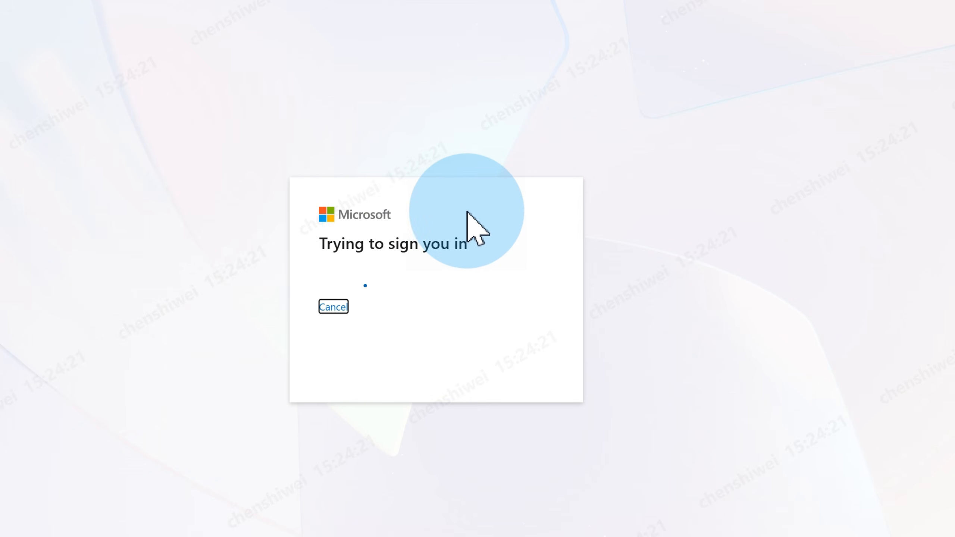
{"action": "left_click", "coordinate": [55, 465]}
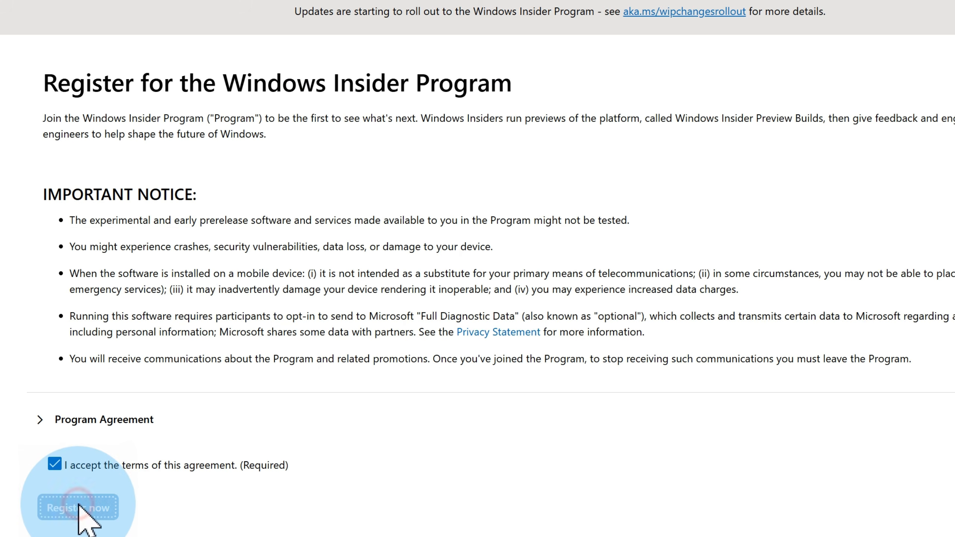
{"action": "left_click", "coordinate": [79, 508]}
{"action": "left_click", "coordinate": [130, 158]}
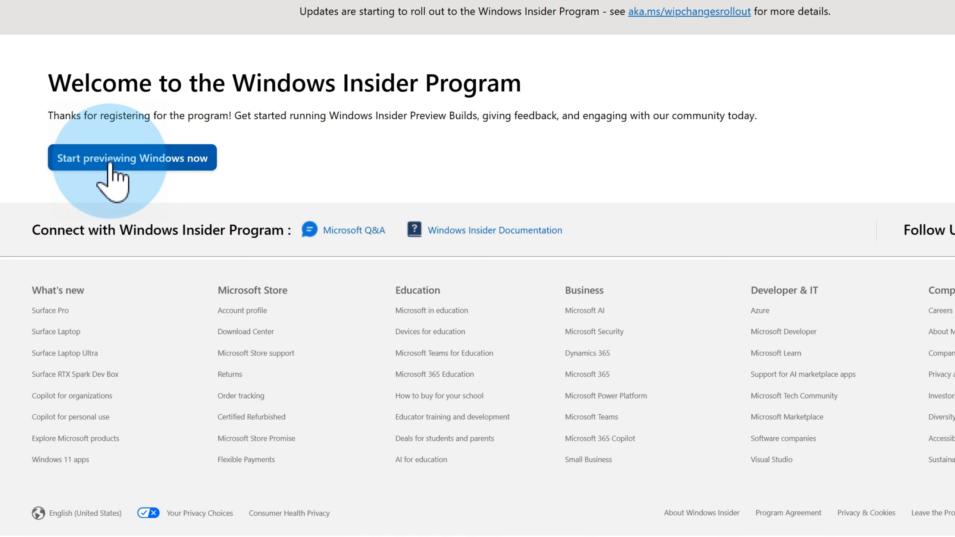
{"action": "scroll", "coordinate": [499, 214], "scroll_direction": "down", "scroll_amount": 3}
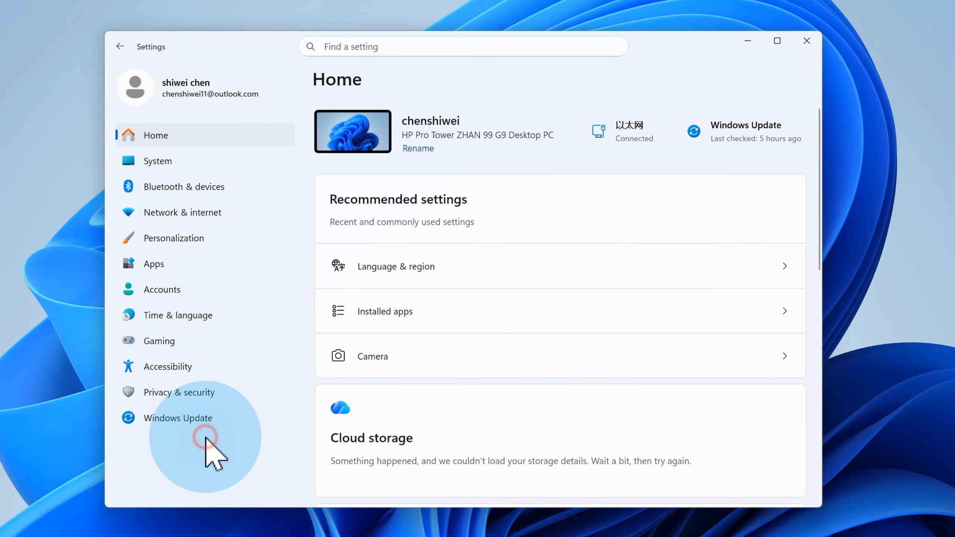
Start joining the Windows Insider Program from the Windows Update settings and link the existing Microsoft account
{"action": "left_click", "coordinate": [196, 423]}
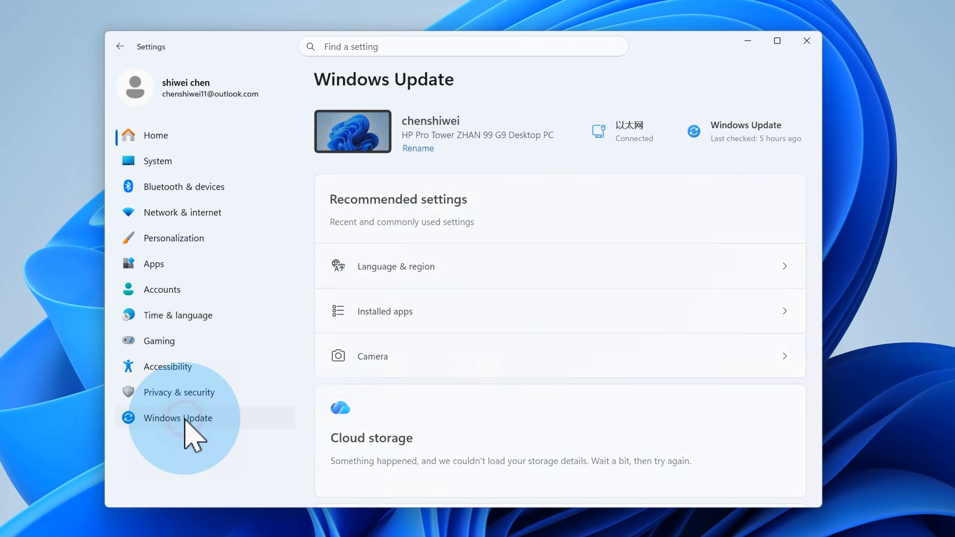
{"action": "left_click", "coordinate": [429, 409]}
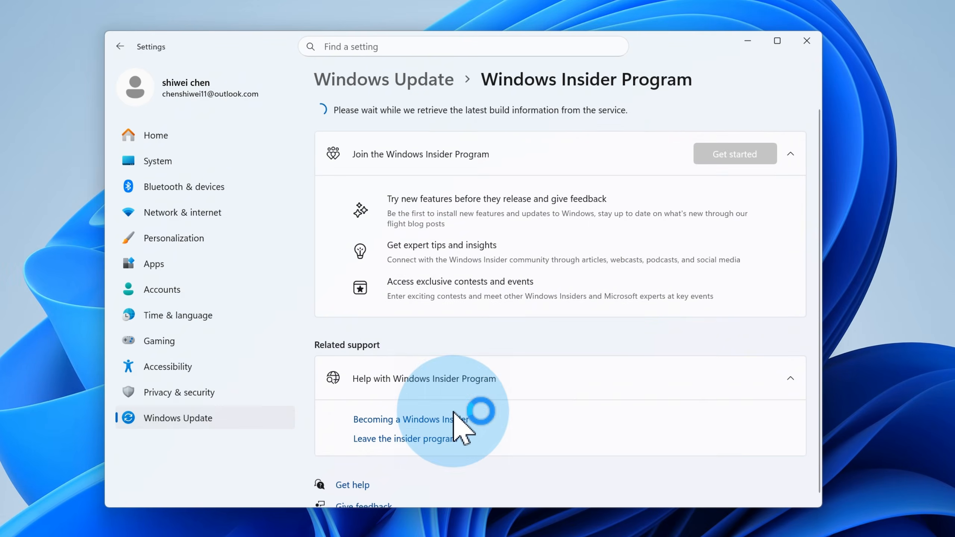
{"action": "left_click", "coordinate": [732, 130]}
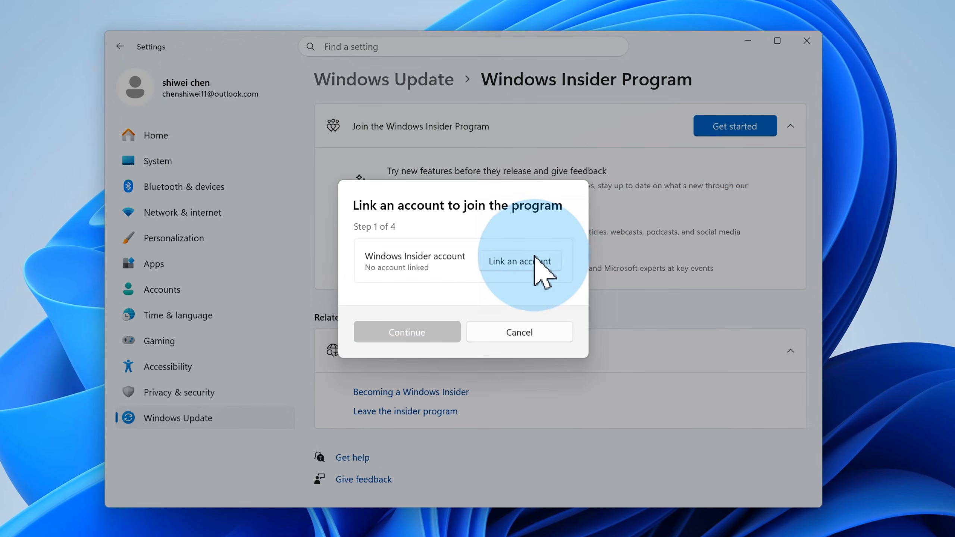
{"action": "left_click", "coordinate": [534, 260]}
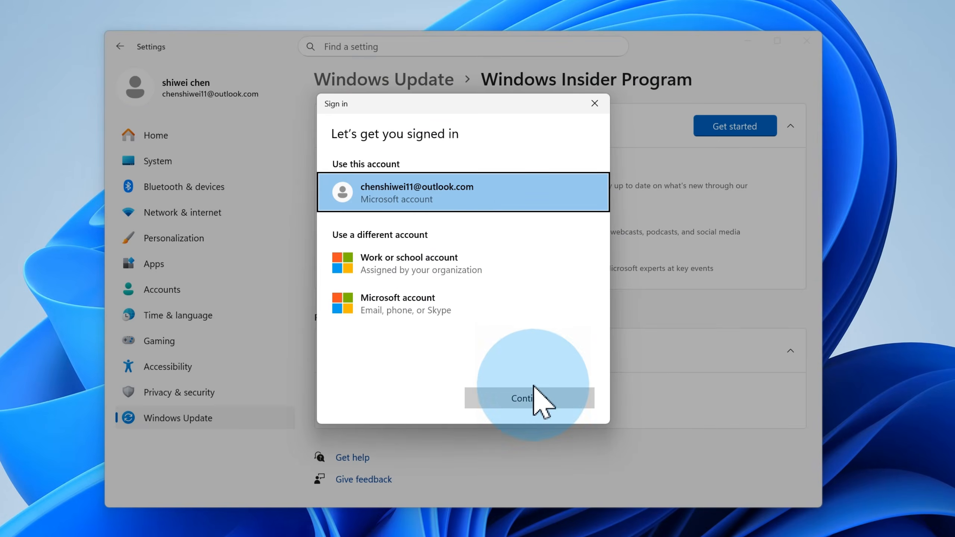
{"action": "left_click", "coordinate": [535, 400]}
{"action": "left_click", "coordinate": [432, 332]}
Choose the Dev Channel as the device's Insider channel and confirm the choice
{"action": "left_click", "coordinate": [432, 356]}
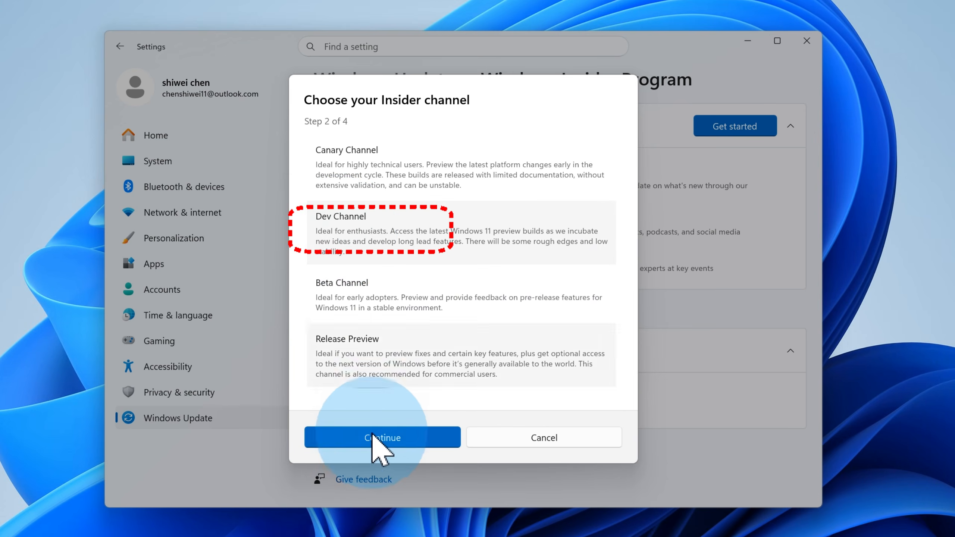
{"action": "left_click", "coordinate": [380, 438]}
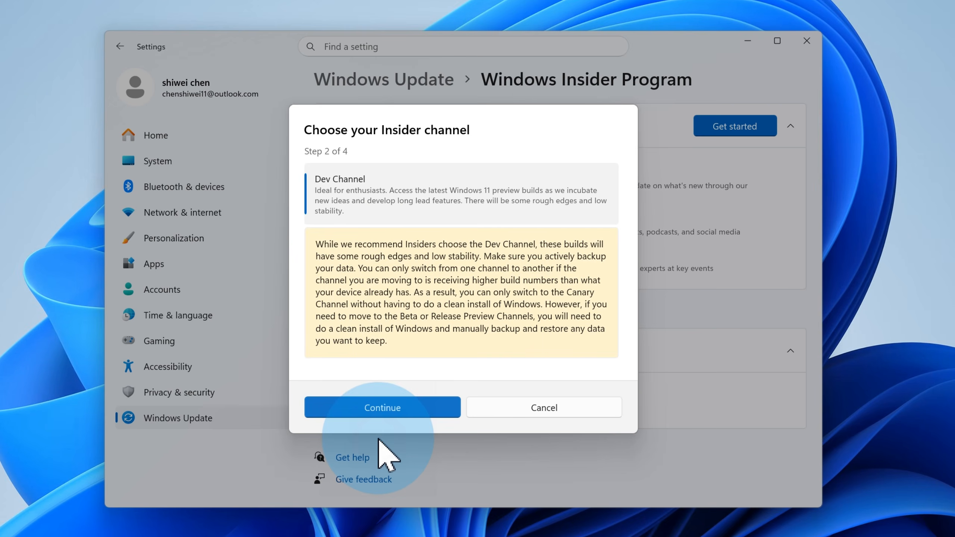
{"action": "left_click", "coordinate": [382, 407]}
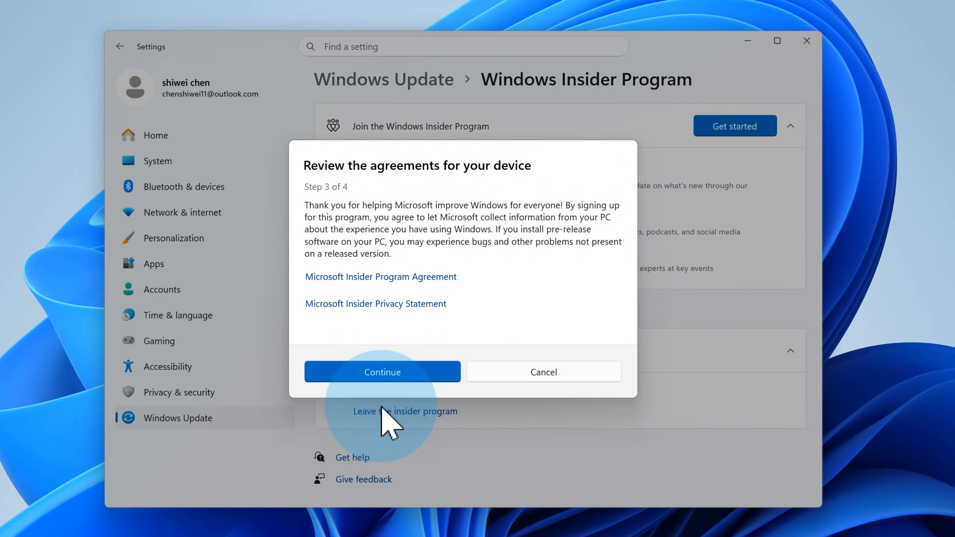
Finish the enrollment by accepting the device agreements with an immediate restart, and open the Windows Update settings
{"action": "left_click", "coordinate": [387, 372]}
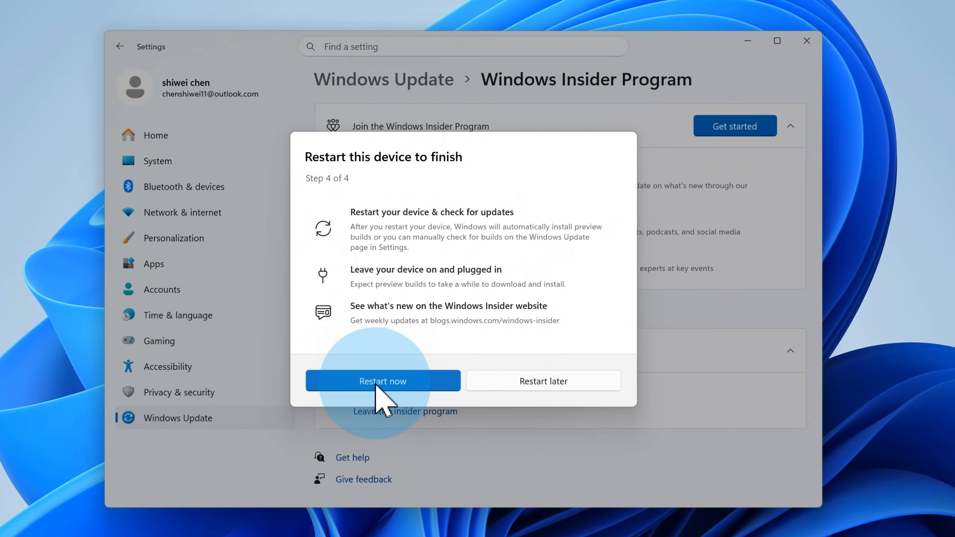
{"action": "left_click", "coordinate": [382, 381]}
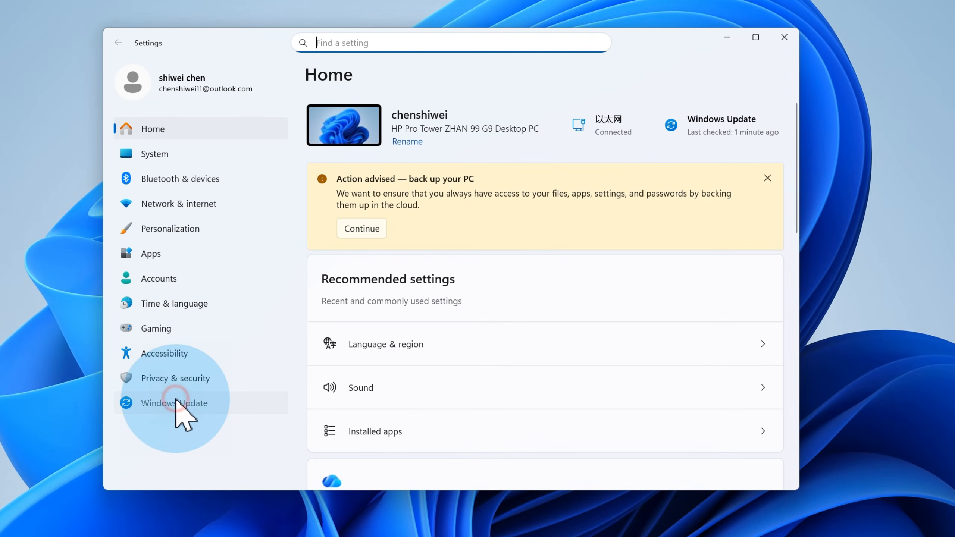
{"action": "left_click", "coordinate": [176, 402]}
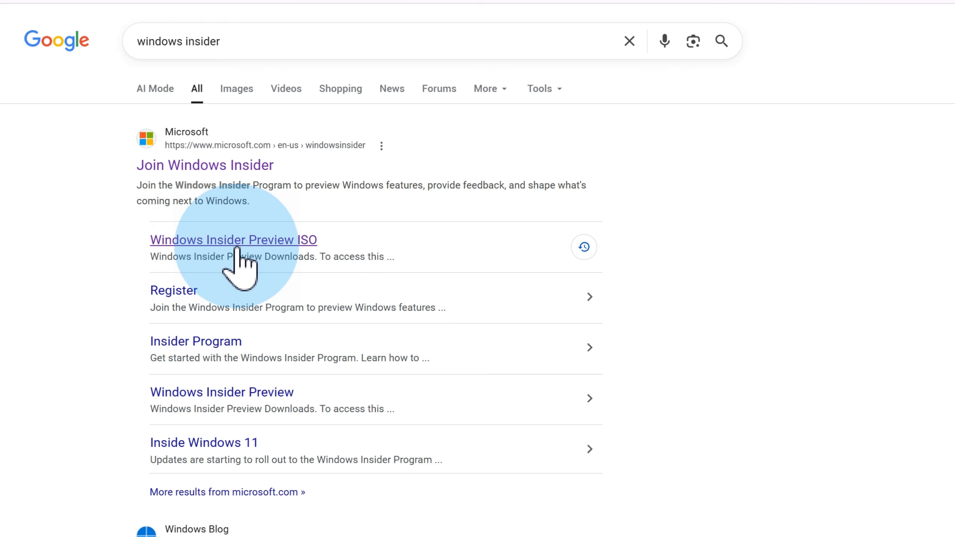
Open the Windows Insider Preview ISO download page from the search results and sign in with the Microsoft account
{"action": "left_click", "coordinate": [237, 249]}
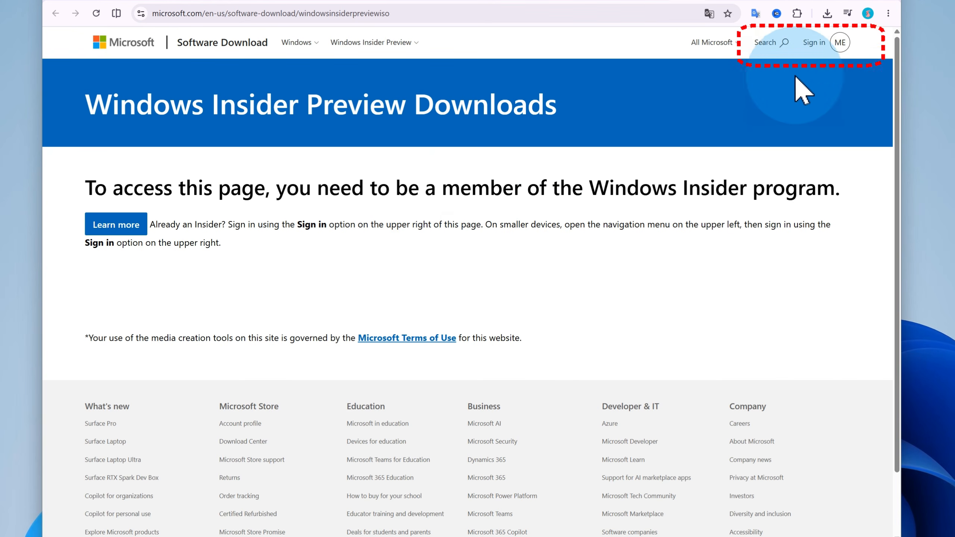
{"action": "left_click", "coordinate": [813, 43]}
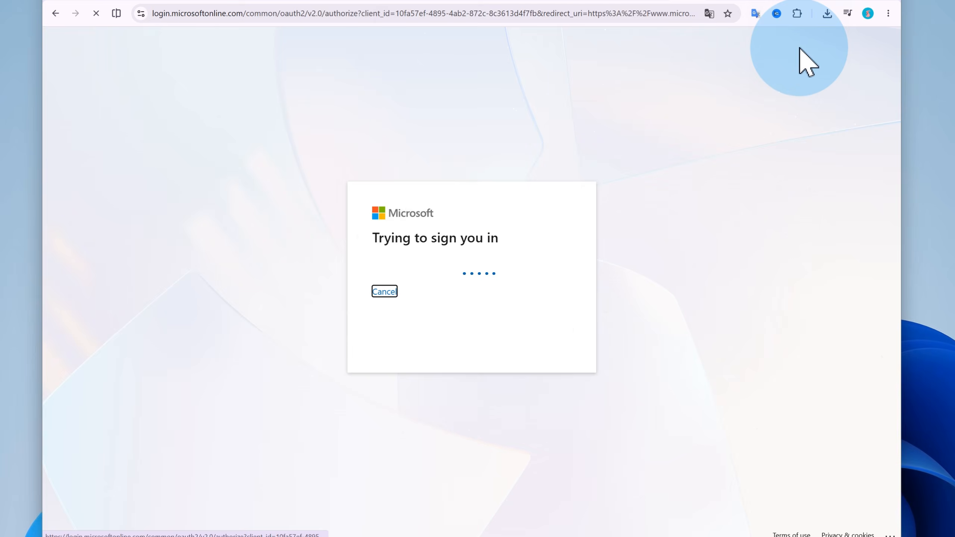
{"action": "scroll", "coordinate": [687, 421], "scroll_direction": "down", "scroll_amount": 15}
{"action": "scroll", "coordinate": [694, 421], "scroll_direction": "down", "scroll_amount": 10}
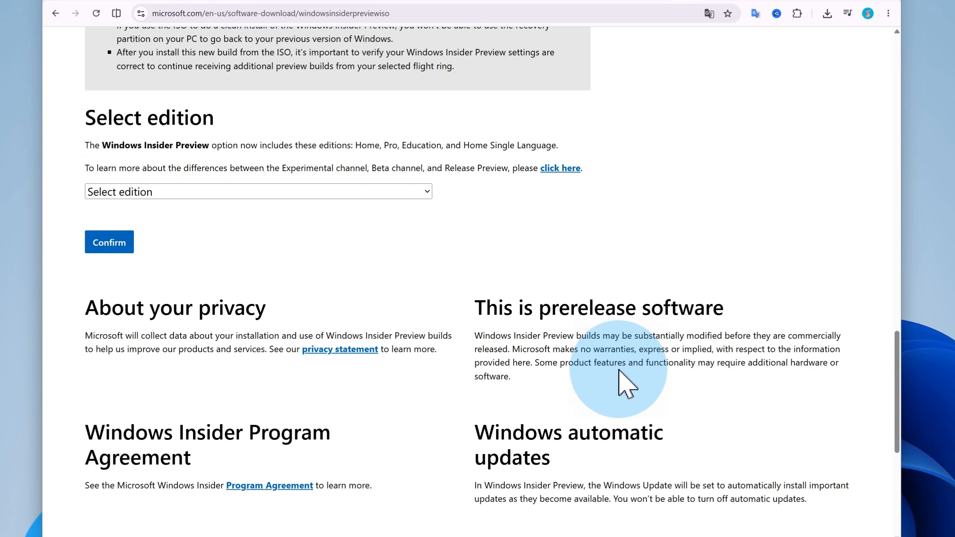
Choose the Experimental (Build 26300.8772) - 25H2 edition for the Insider Preview ISO and confirm the choice
{"action": "left_click", "coordinate": [130, 192]}
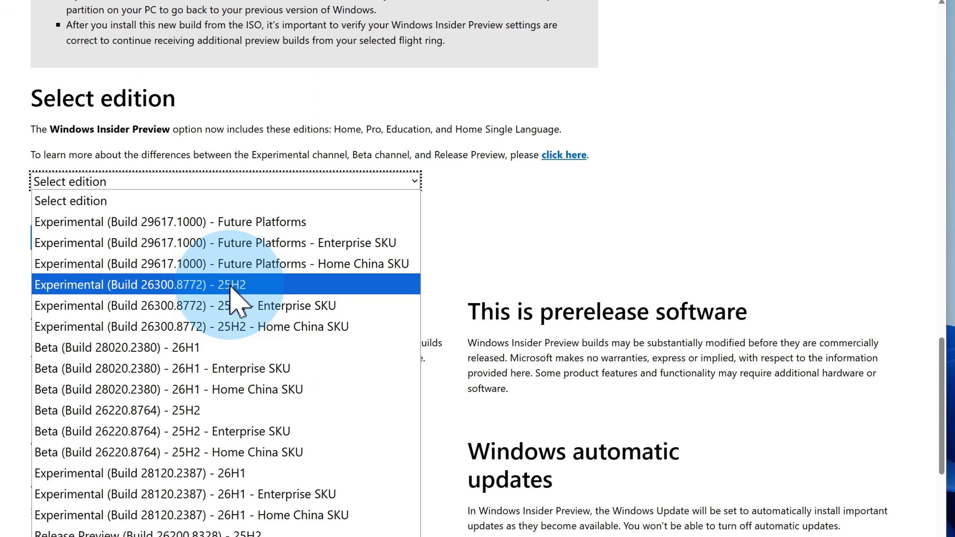
{"action": "left_click", "coordinate": [230, 284]}
{"action": "left_click", "coordinate": [62, 239]}
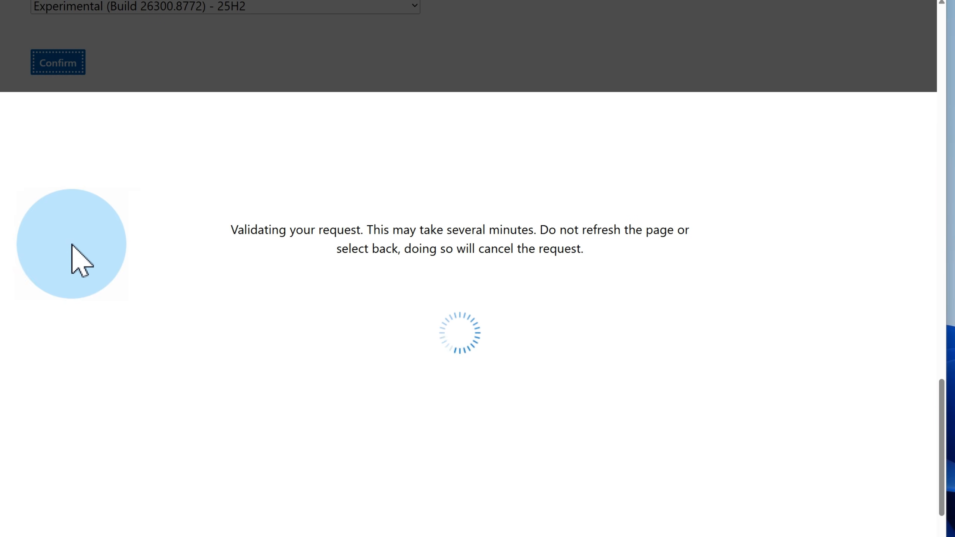
Confirm English (United States) as the product language, start the 64-bit ISO download and show the recent downloads
{"action": "left_click", "coordinate": [154, 220]}
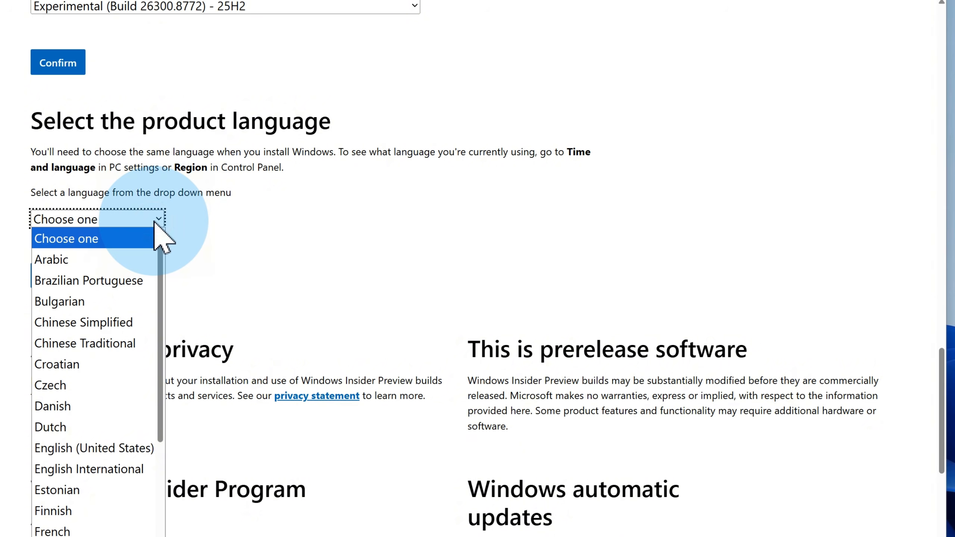
{"action": "left_click", "coordinate": [130, 449]}
{"action": "left_click", "coordinate": [70, 278]}
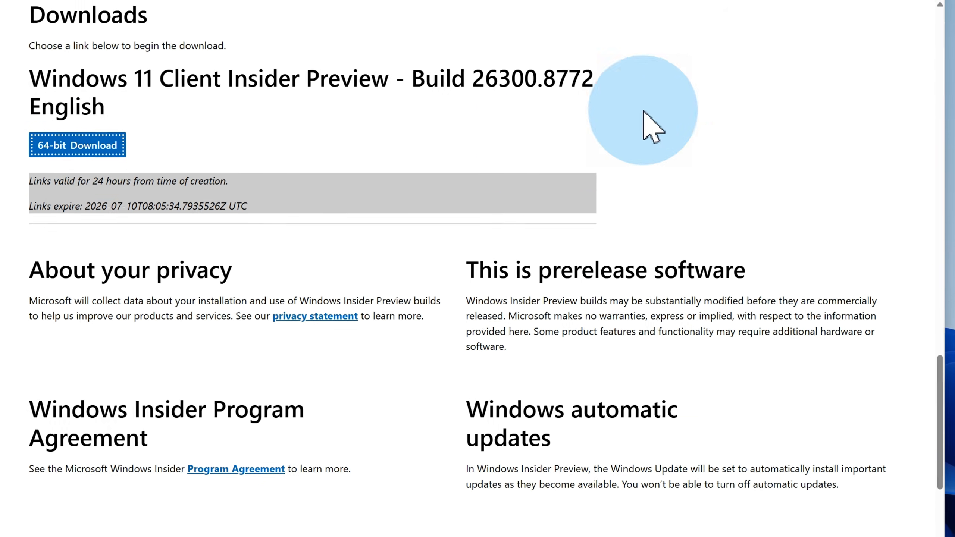
{"action": "left_click", "coordinate": [840, 23]}
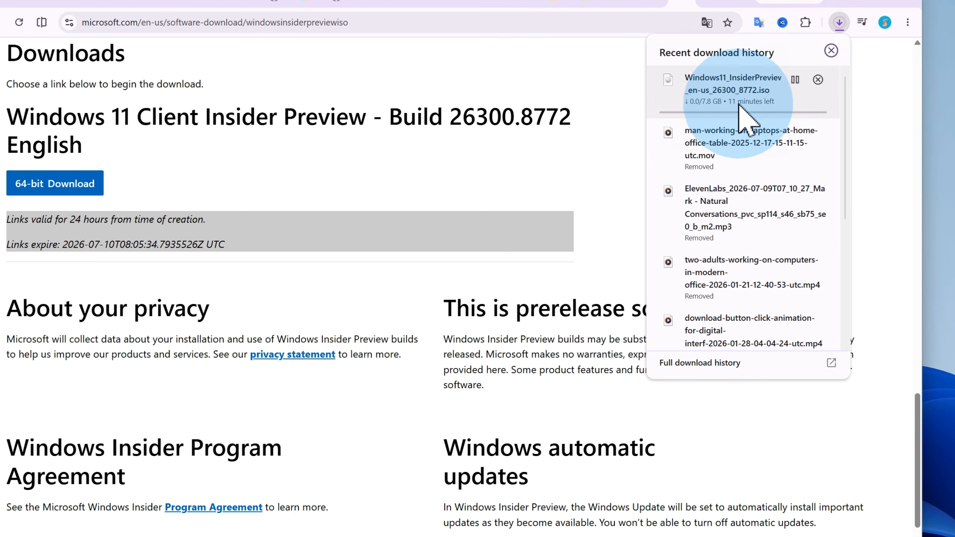
Mount the downloaded Windows 11 Insider Preview ISO from the Downloads folder, allowing the file to open
{"action": "left_click", "coordinate": [748, 84]}
{"action": "double_click", "coordinate": [390, 203]}
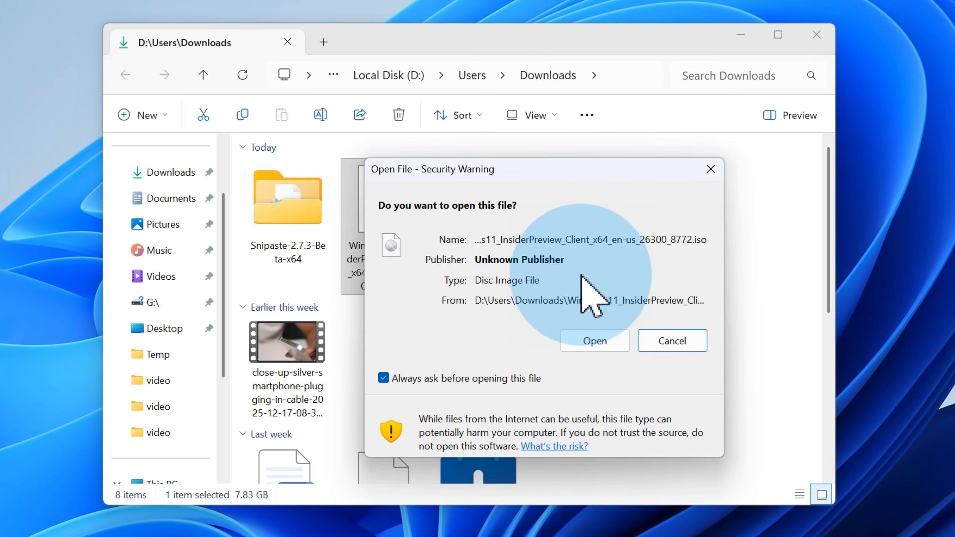
{"action": "left_click", "coordinate": [598, 339]}
Run the setup file from the mounted disc image, continue past the update page and accept the license terms
{"action": "left_click", "coordinate": [390, 357]}
{"action": "double_click", "coordinate": [390, 358]}
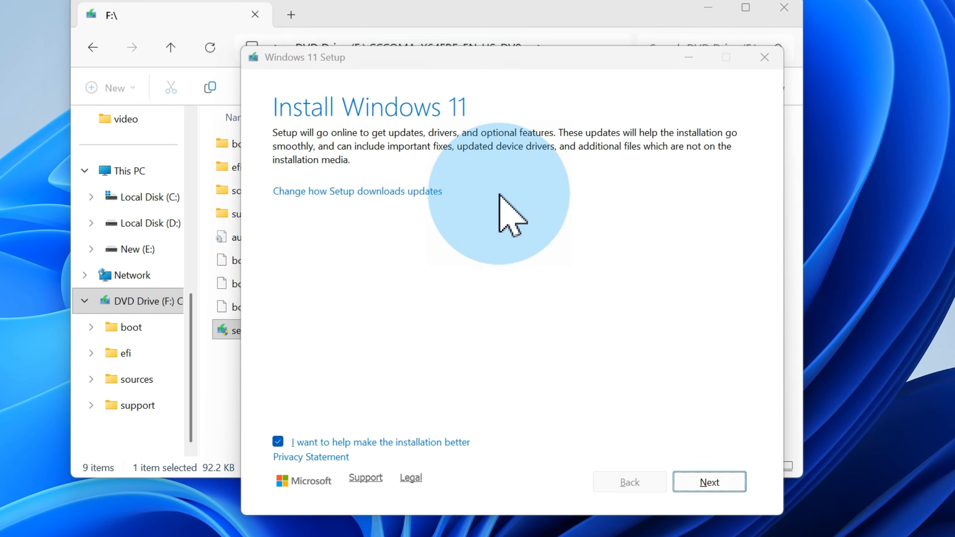
{"action": "left_click", "coordinate": [700, 484]}
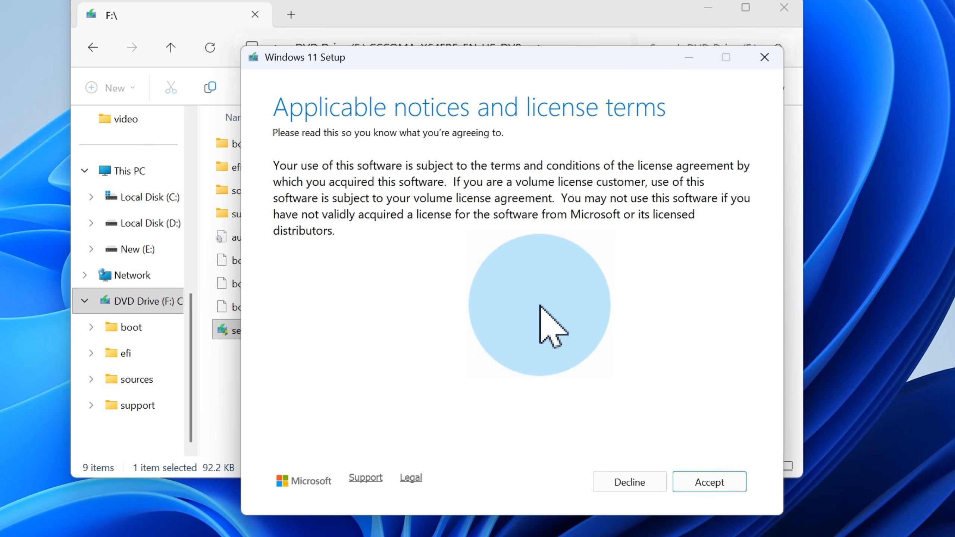
{"action": "left_click", "coordinate": [704, 488]}
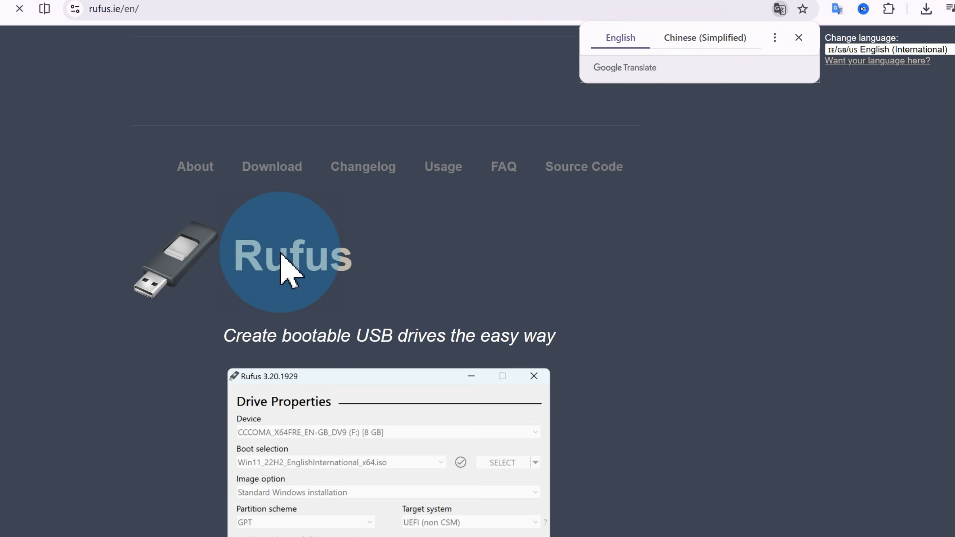
Download the standard Windows x64 release rufus-4.15.exe from the Rufus website and launch it from the Downloads folder
{"action": "scroll", "coordinate": [307, 271], "scroll_direction": "down", "scroll_amount": 15}
{"action": "scroll", "coordinate": [306, 263], "scroll_direction": "up", "scroll_amount": 10}
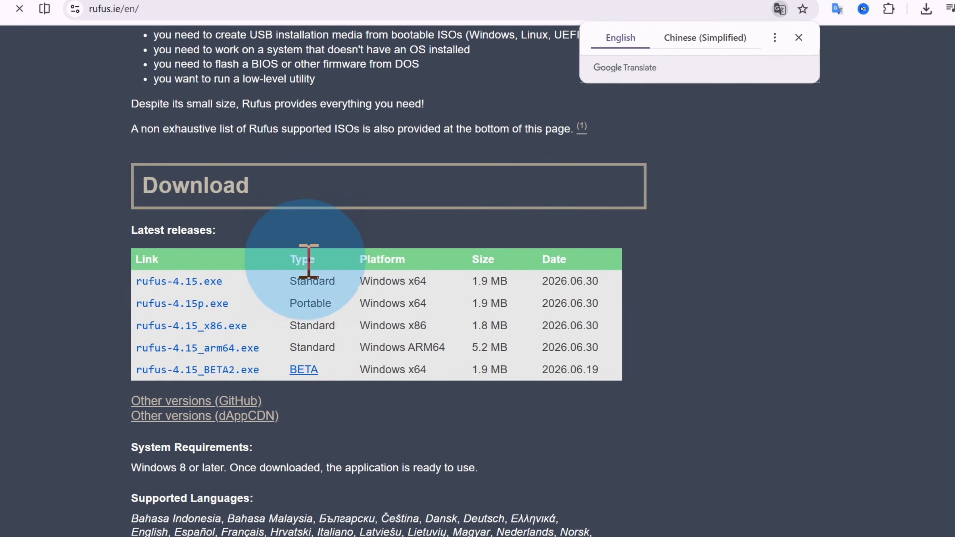
{"action": "left_click", "coordinate": [194, 282]}
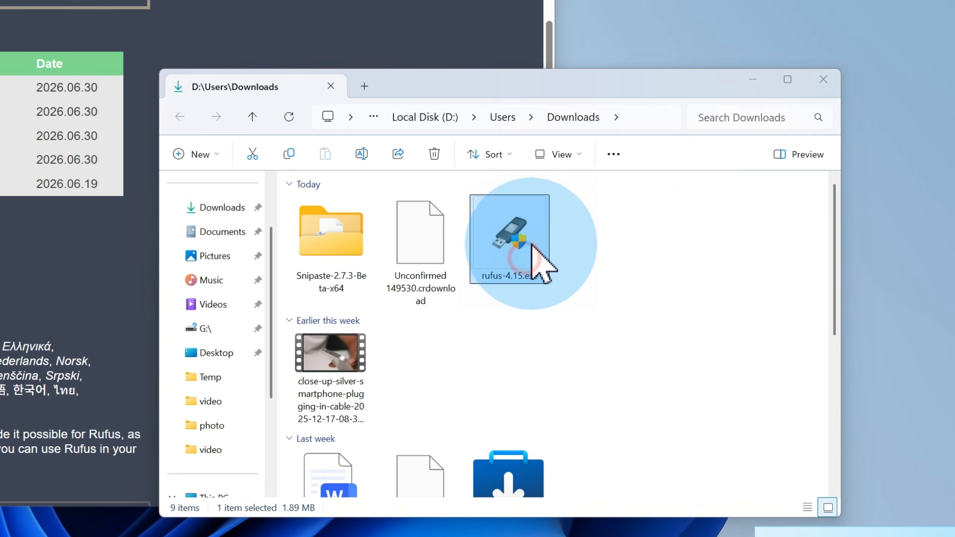
{"action": "double_click", "coordinate": [527, 241]}
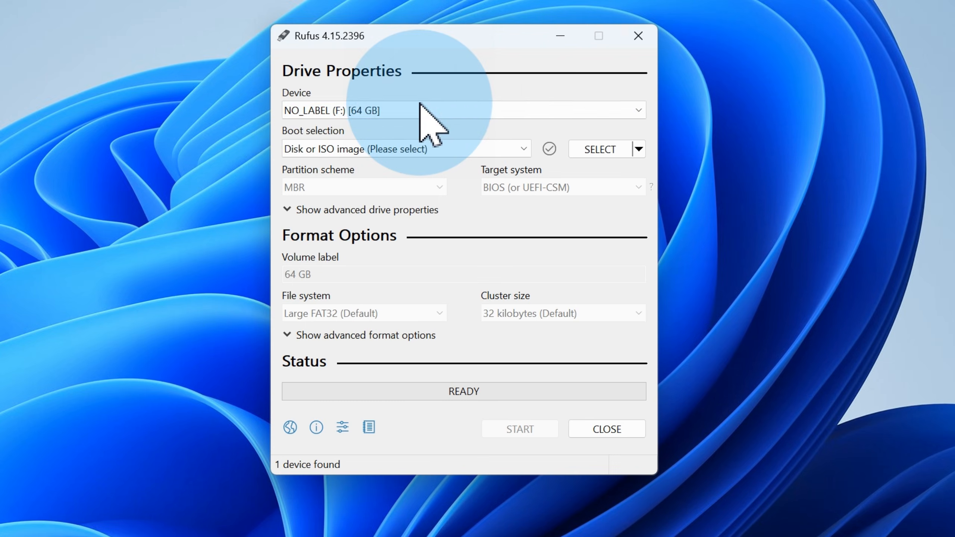
Use NO_LABEL (F:) [64 GB] as the target device and load the Windows 11 Insider Preview ISO as the boot image
{"action": "left_click", "coordinate": [421, 110]}
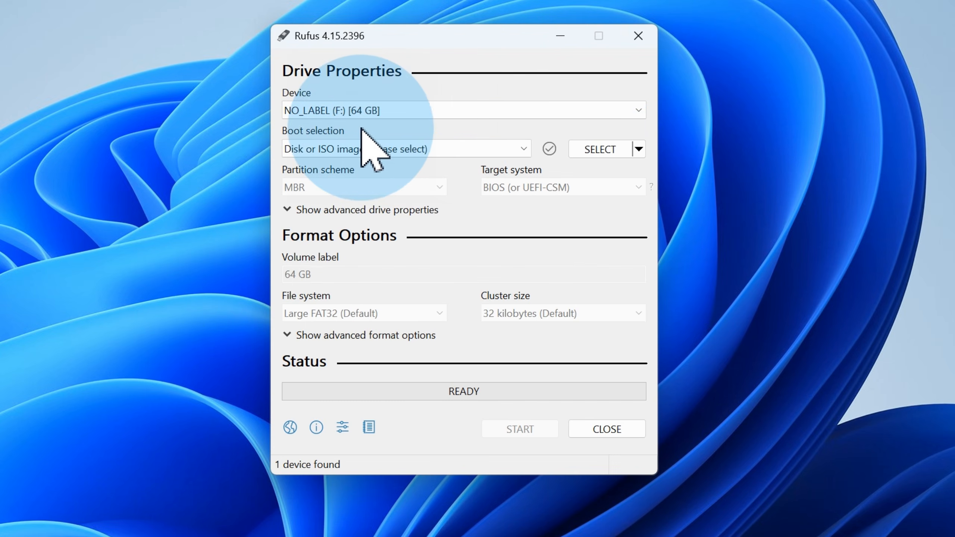
{"action": "left_click", "coordinate": [591, 150]}
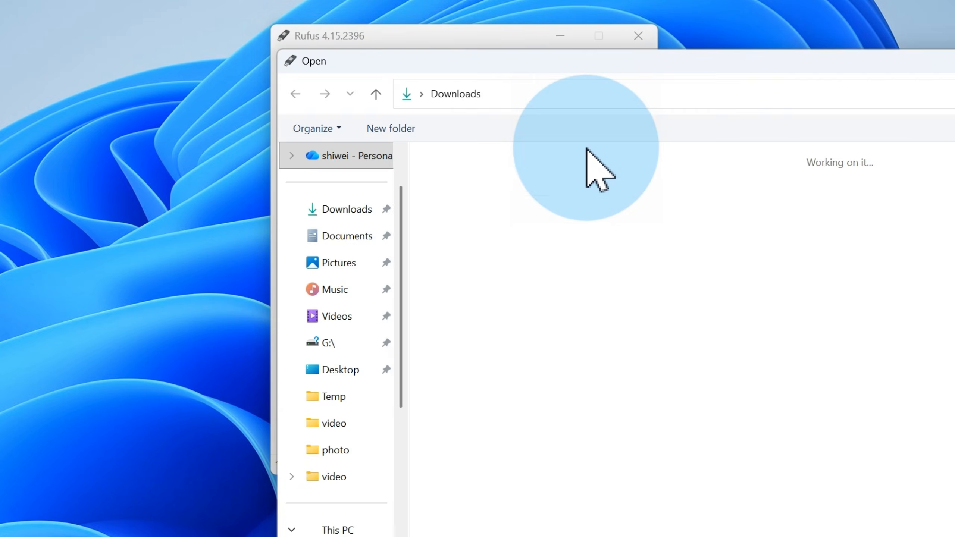
{"action": "left_click", "coordinate": [490, 206]}
{"action": "double_click", "coordinate": [466, 211]}
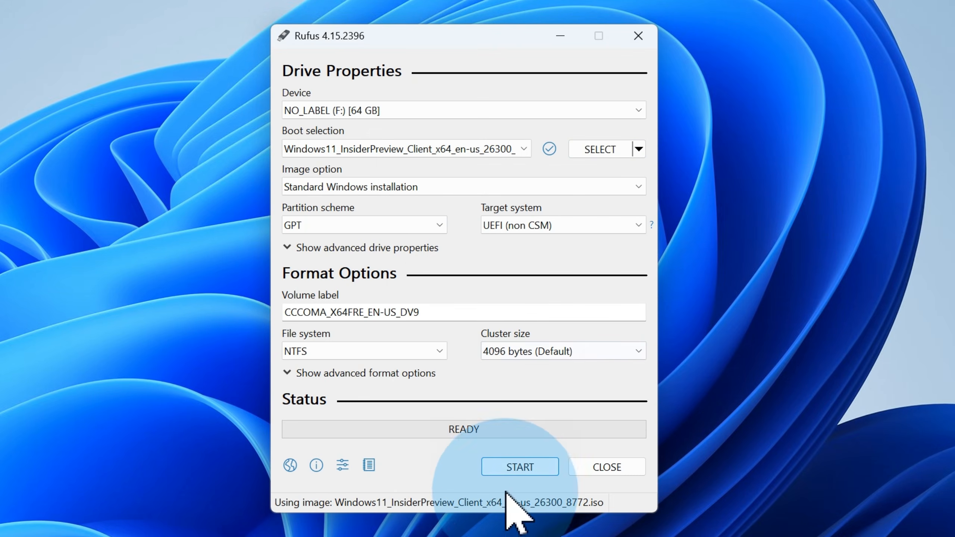
Start writing the bootable USB drive, accepting the preselected Windows customization options and confirming that all data on the drive is erased
{"action": "left_click", "coordinate": [513, 472]}
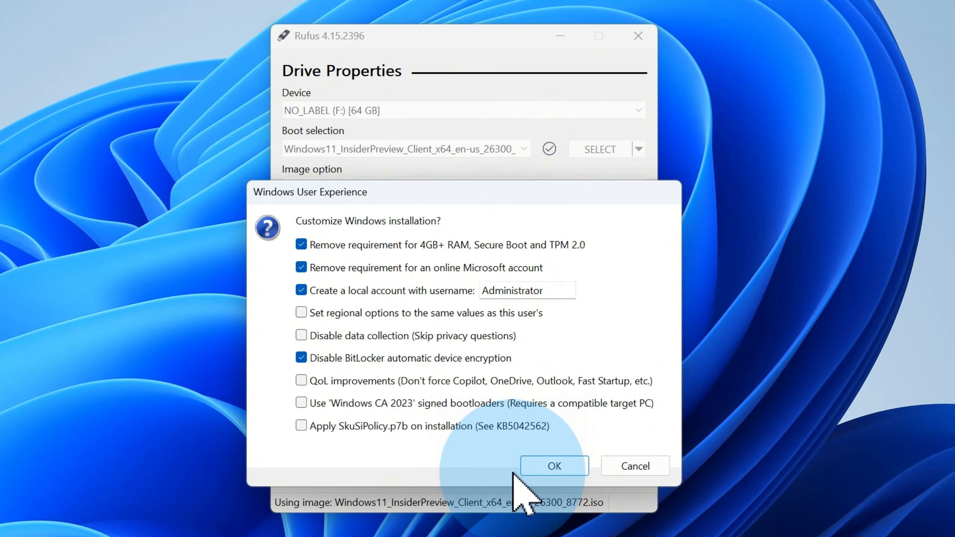
{"action": "left_click", "coordinate": [528, 465]}
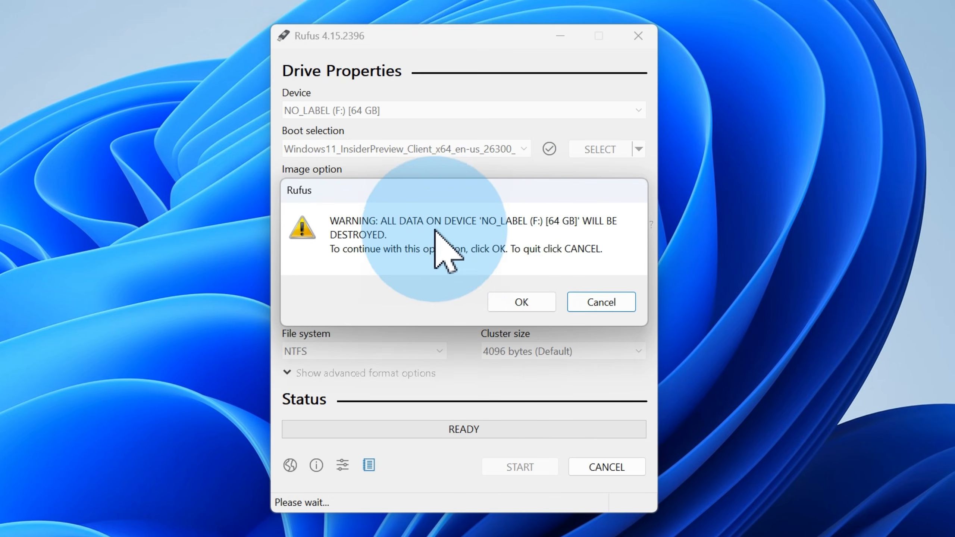
{"action": "left_click", "coordinate": [521, 301]}
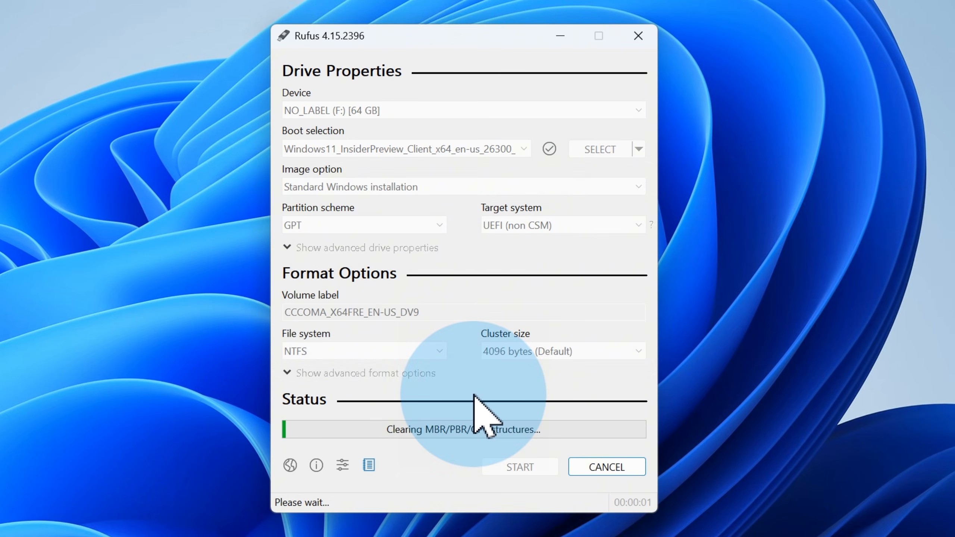